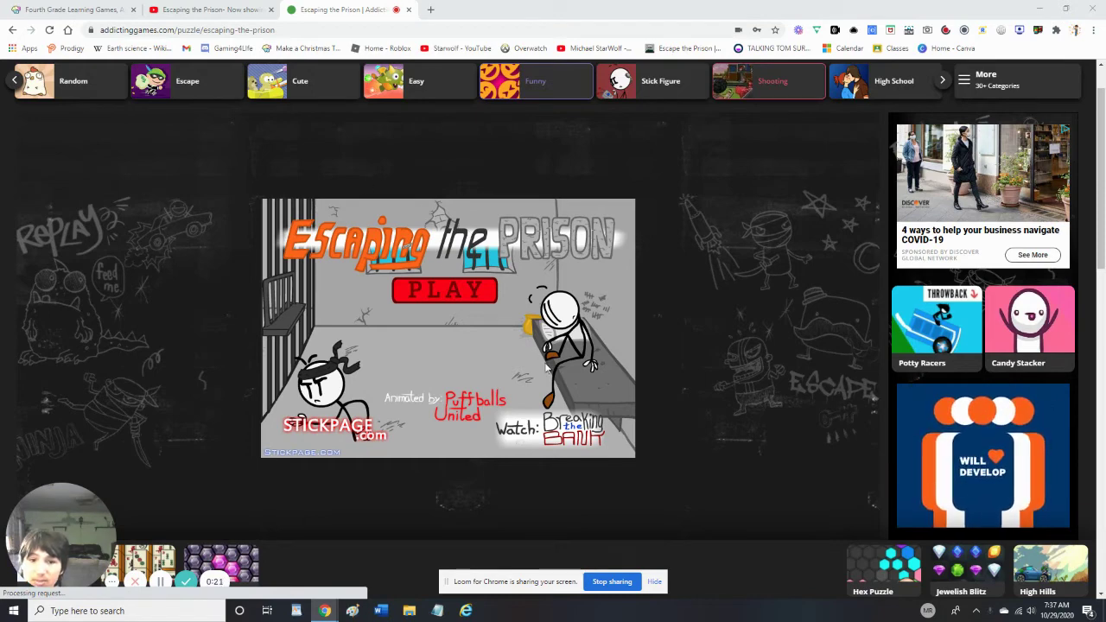
Step: Start Escaping the Prison from the title screen and let the intro play
left_click(450, 294)
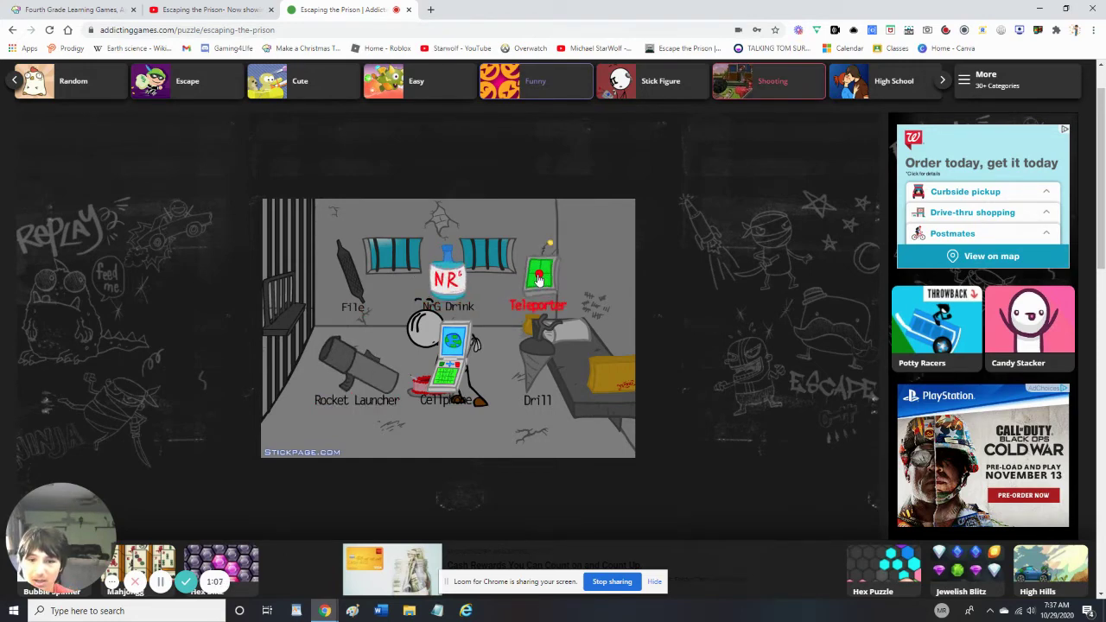
Step: Try escaping with the File on the cell door, ending at Fail Count 1
left_click(363, 283)
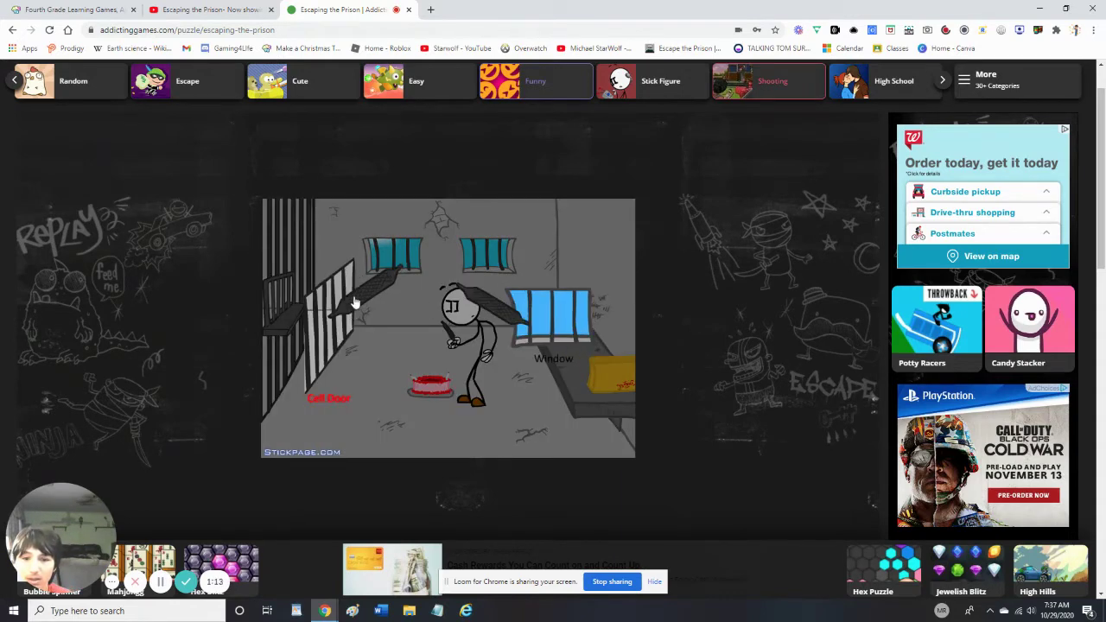
left_click(350, 309)
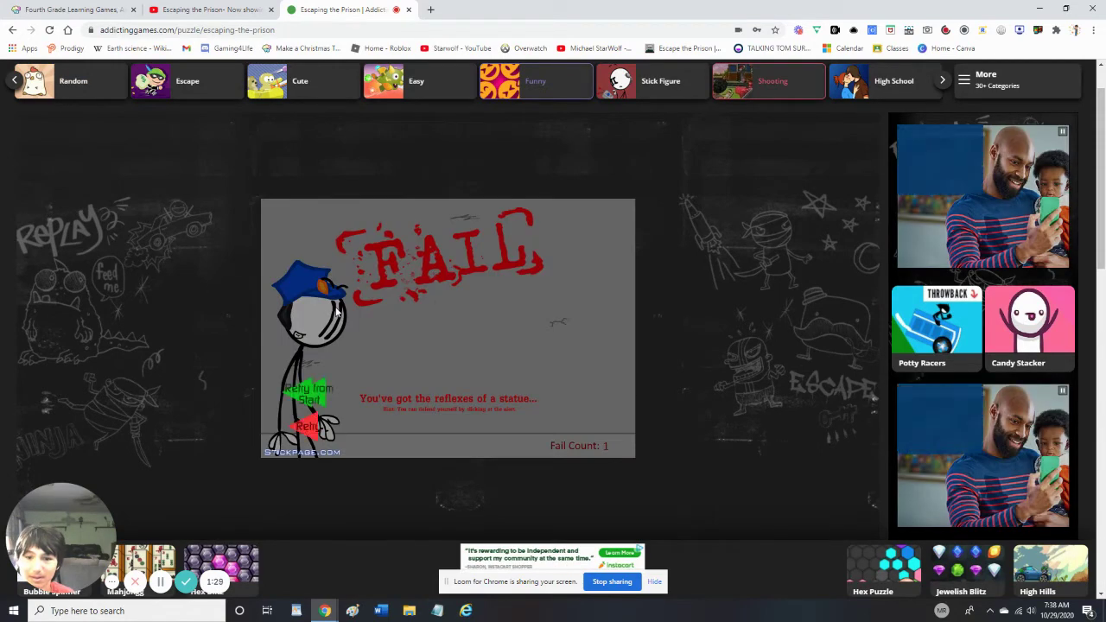
Step: Retry the failed scene, answer both Click! prompts, then restart from the item choices
left_click(313, 428)
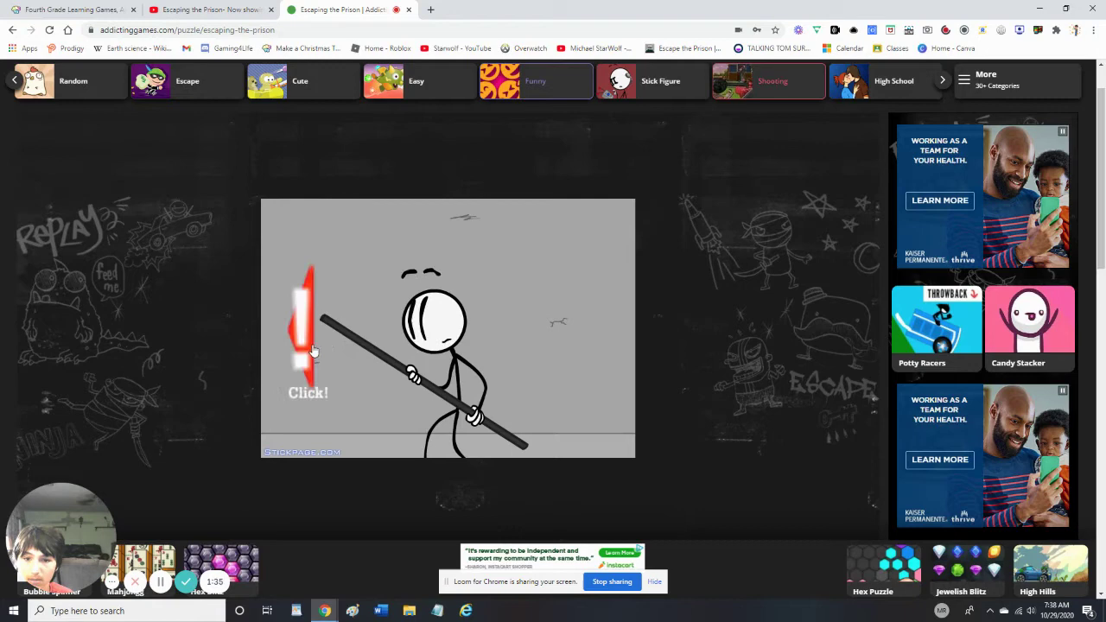
left_click(312, 349)
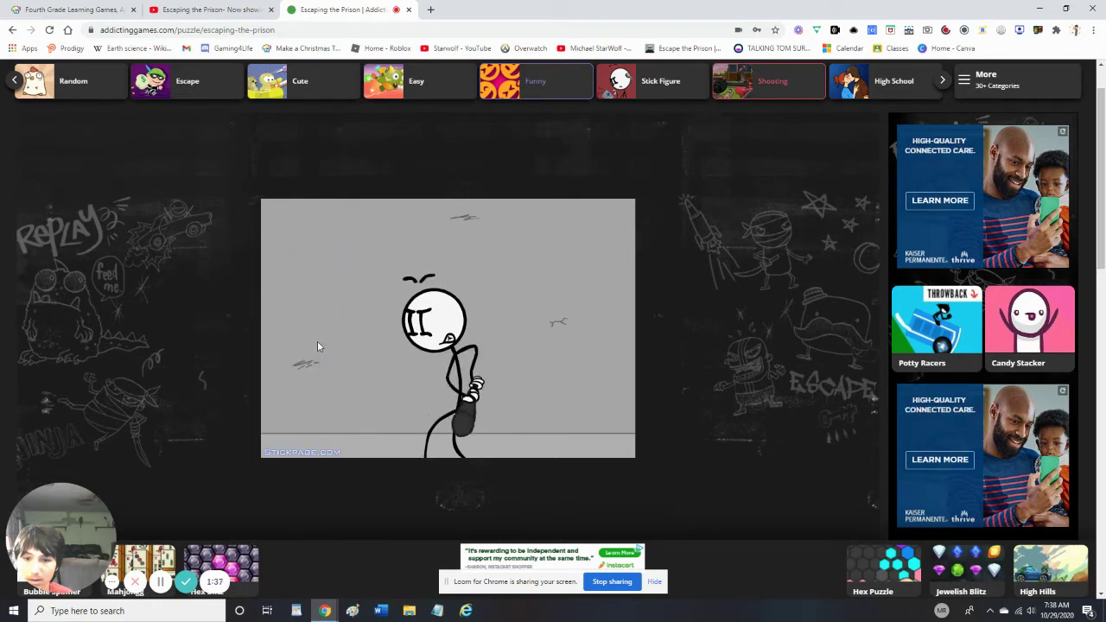
left_click(609, 354)
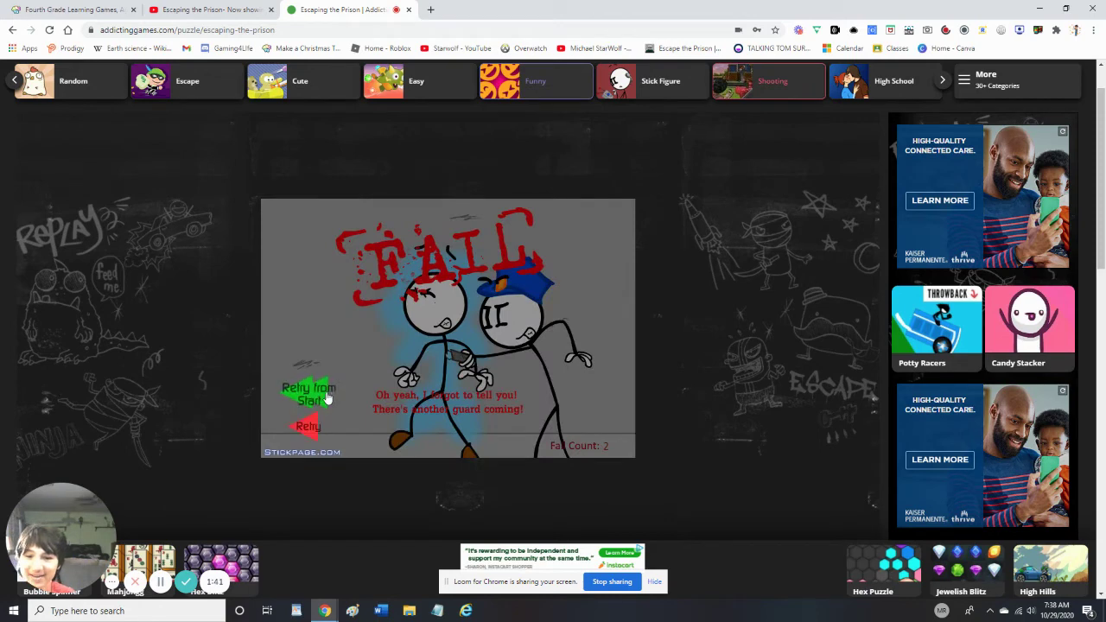
left_click(328, 398)
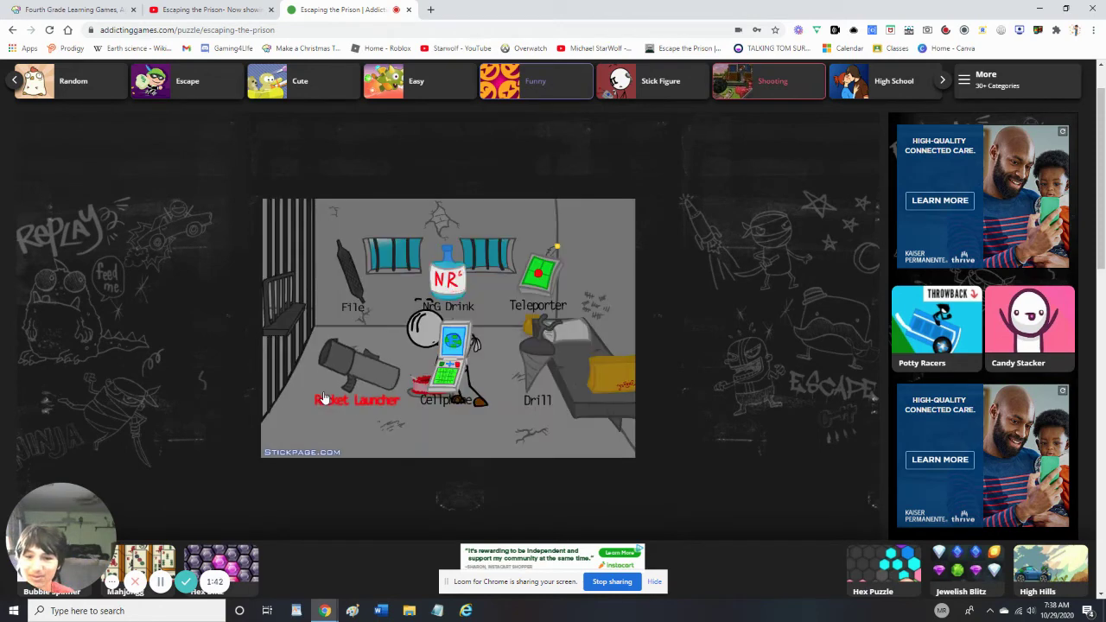
Step: Take the Cellphone escape route and follow the story to the courtroom evidence screen
left_click(440, 364)
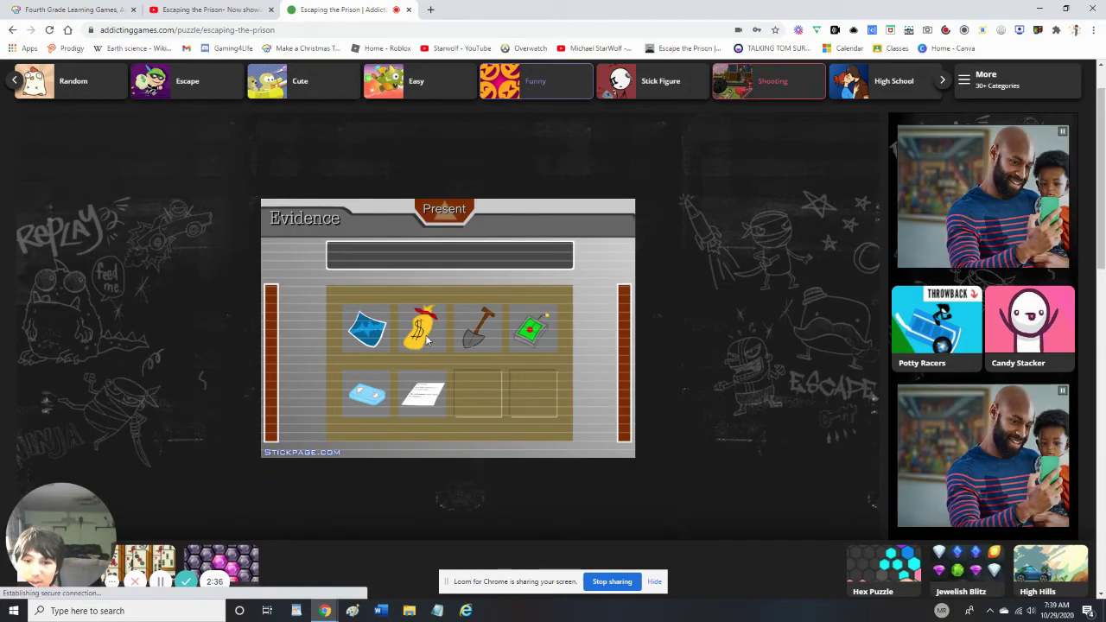
Step: Present the Disguising Bag to the court and watch the trial continue
left_click(424, 335)
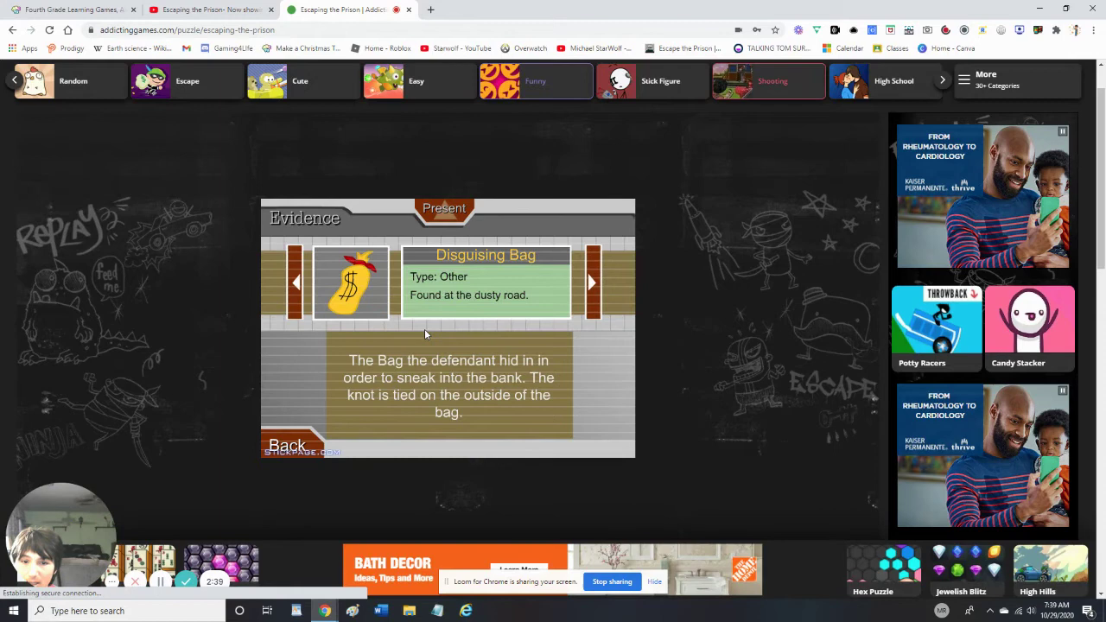
left_click(448, 213)
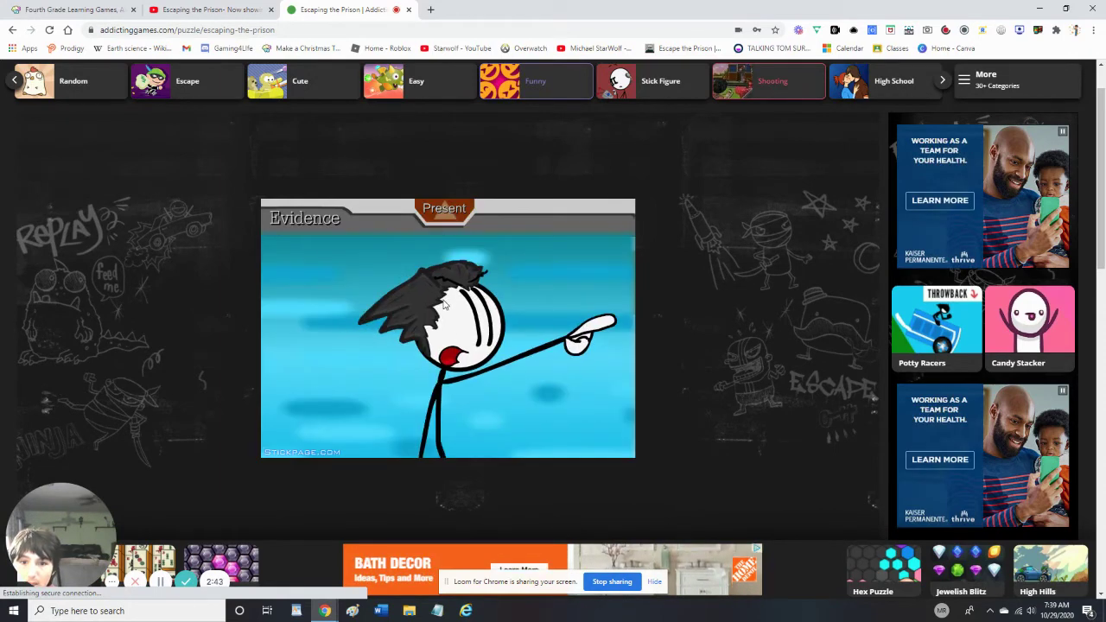